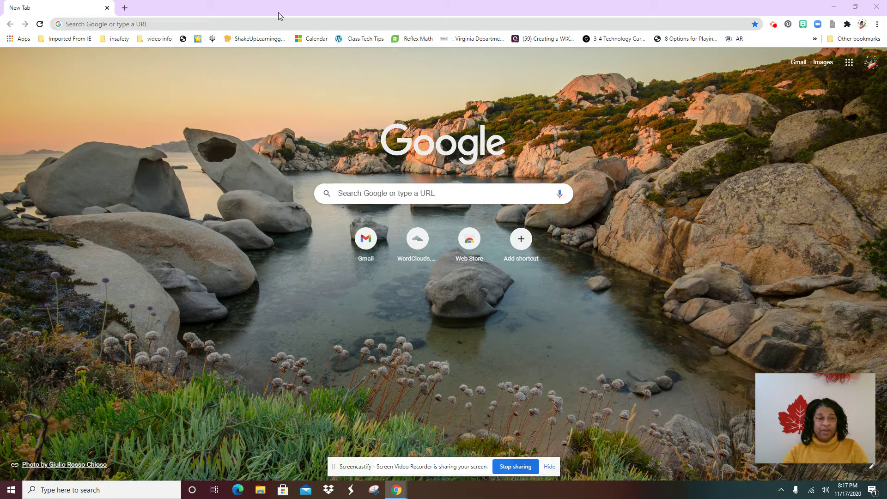
Focus the address bar on Chrome's New Tab page to enter a web address
click(158, 24)
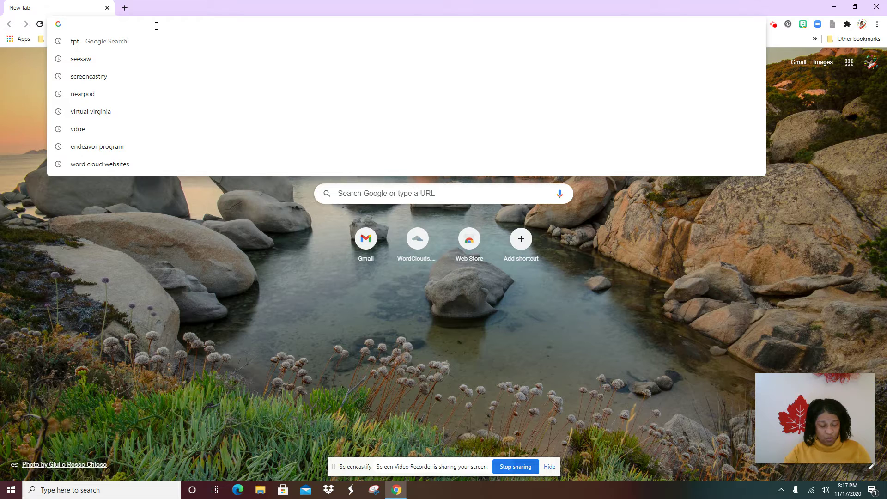
Go to wordart.com in Chrome
text(wor)
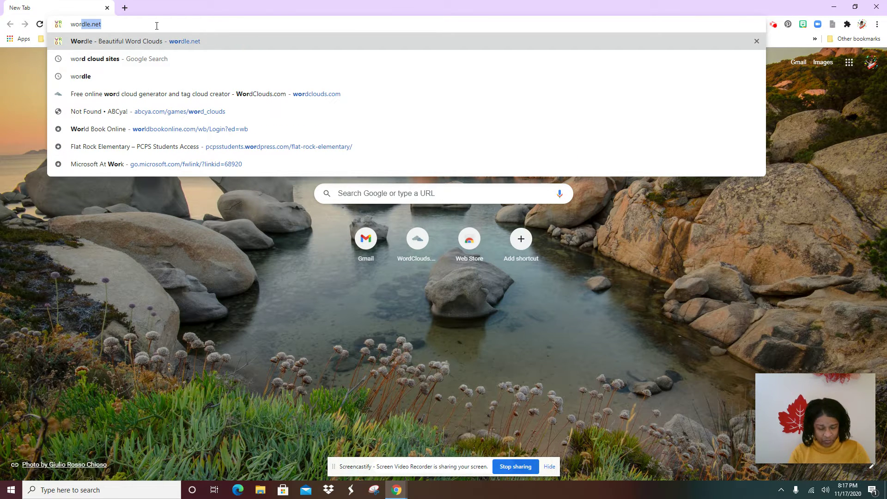
text(dar)
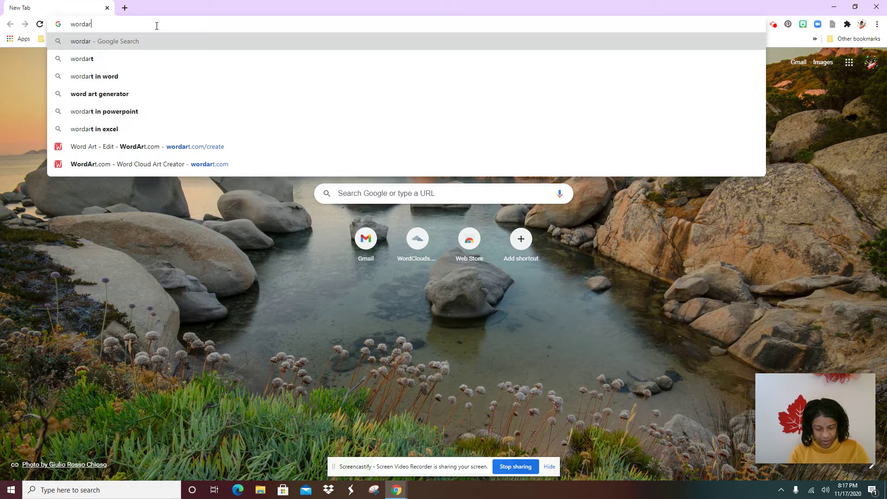
text(t.com)
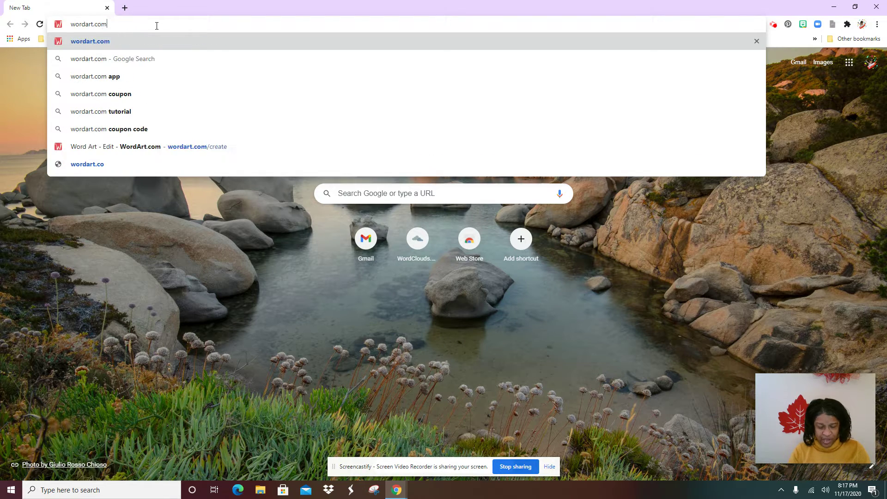
key(Return)
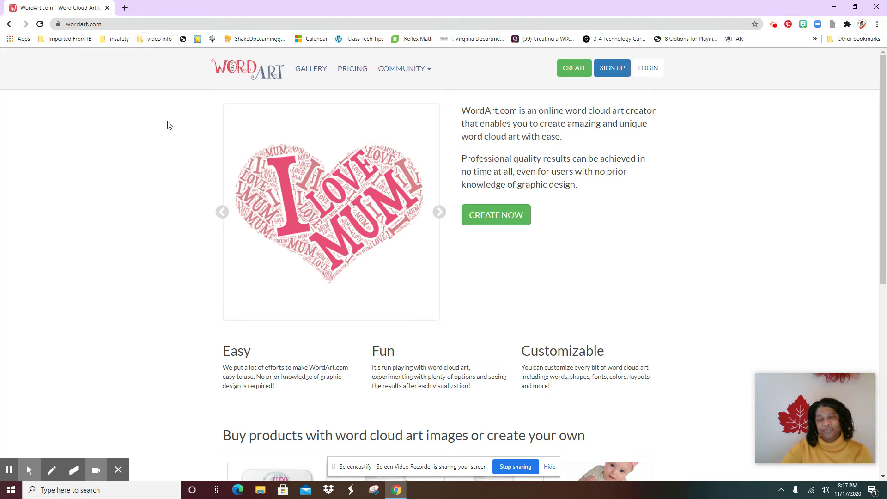
Start a new word cloud from the WordArt.com homepage with CREATE
mouse_move(277, 139)
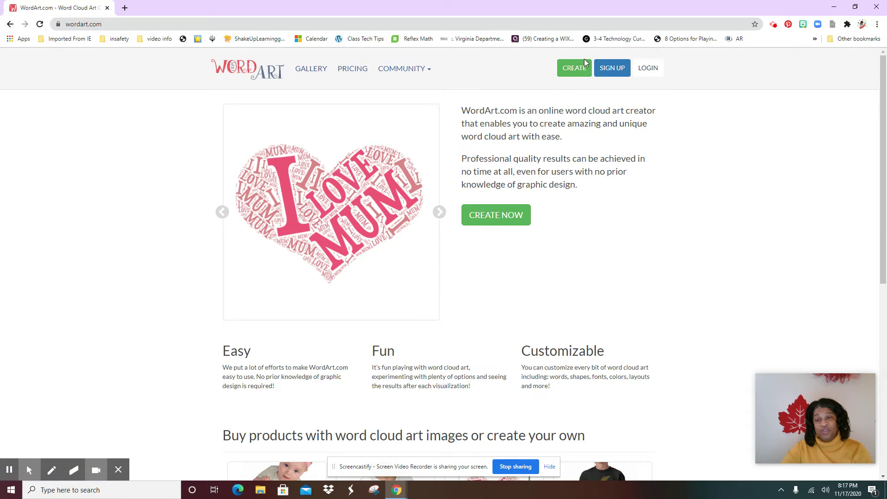
click(569, 70)
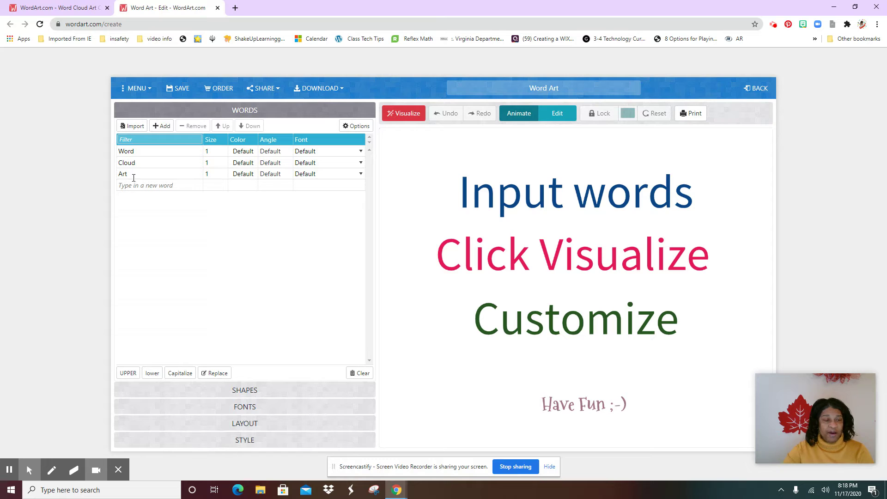
Replace the sample words Word, Cloud and Art with the person's surname, education and Technology
click(137, 152)
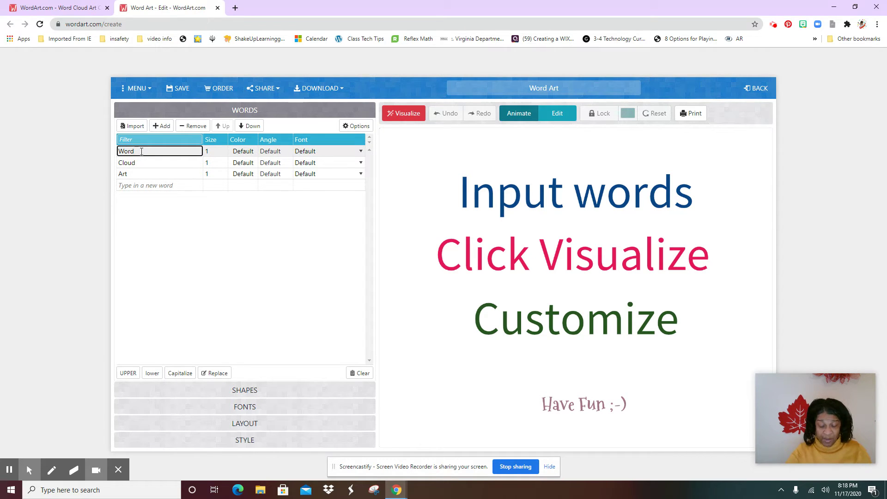
key(BackSpace)
key(BackSpace)
key(BackSpace)
key(BackSpace)
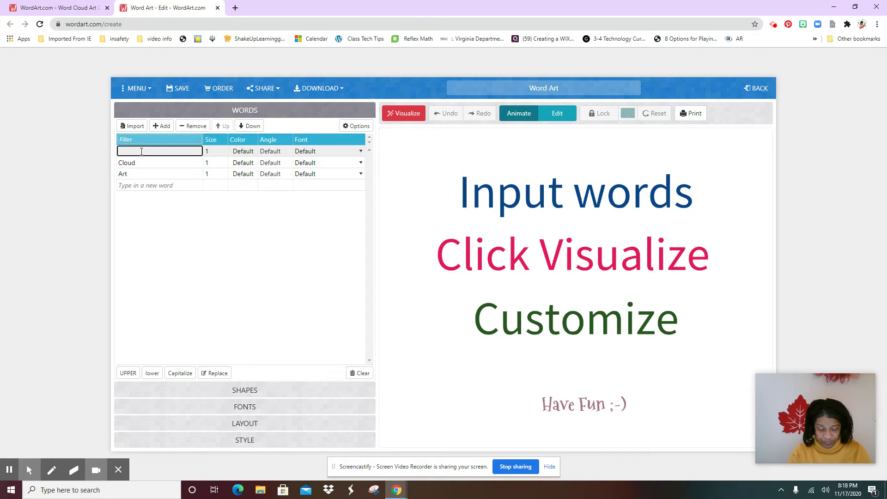
text(phillip)
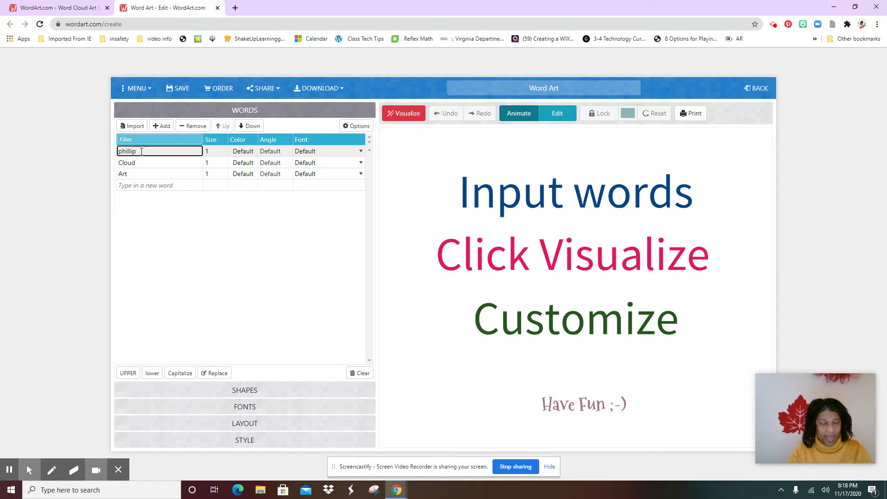
text(s)
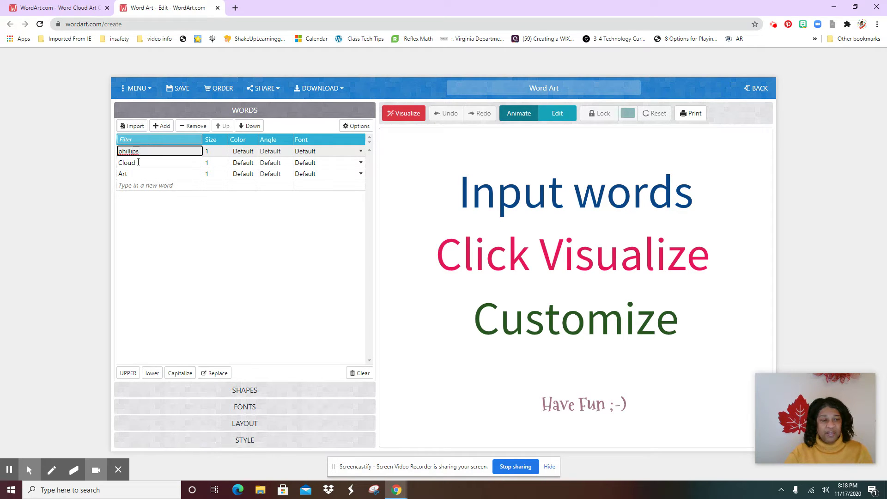
click(138, 162)
key(BackSpace)
key(BackSpace)
key(BackSpace)
key(BackSpace)
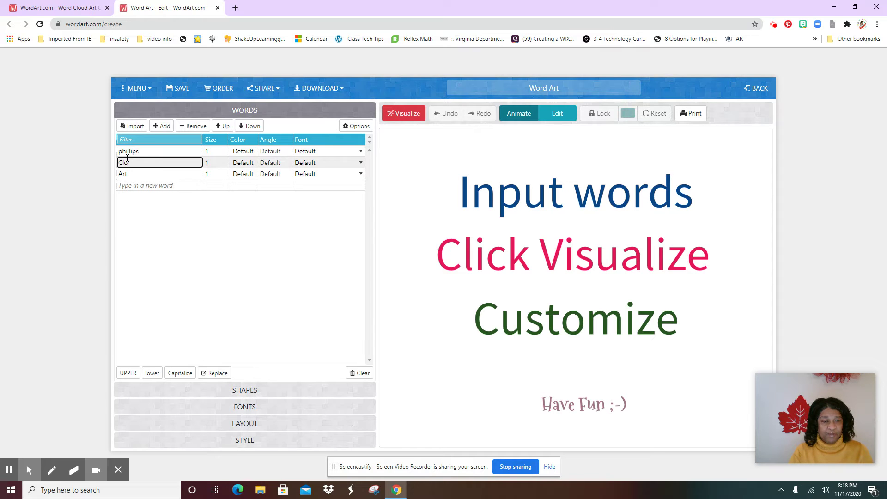
key(BackSpace)
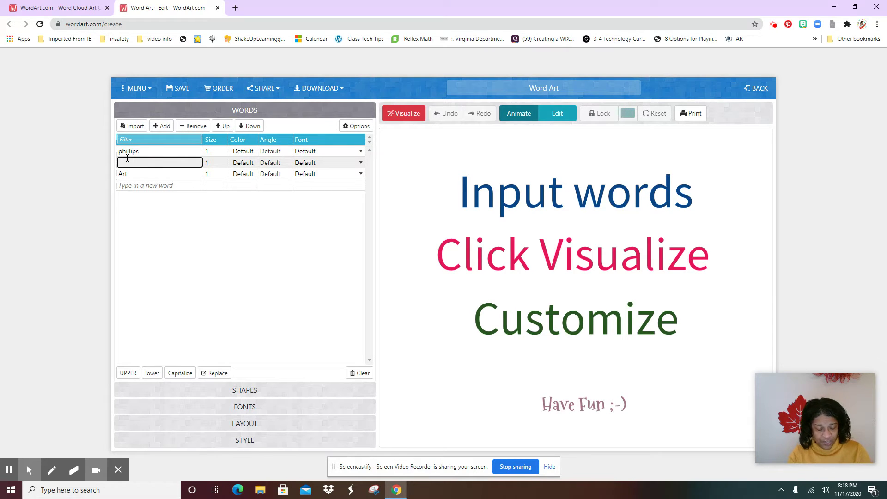
text(education)
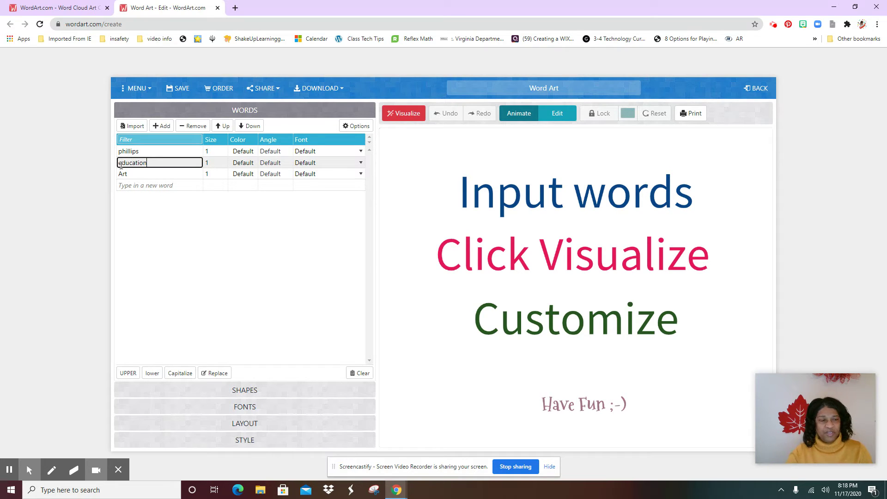
click(127, 175)
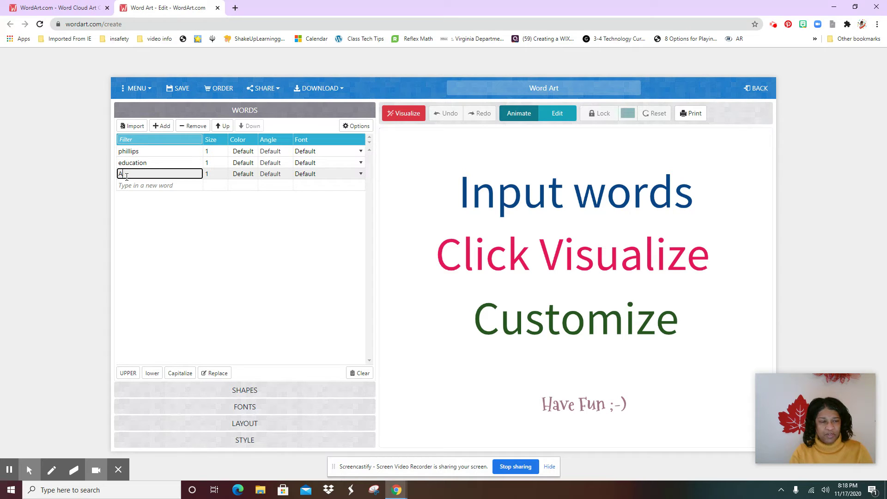
key(BackSpace)
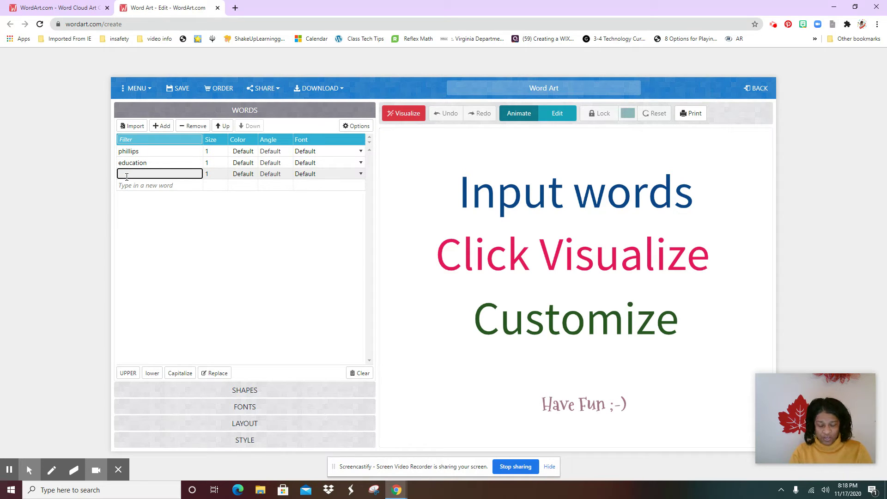
text(Techn)
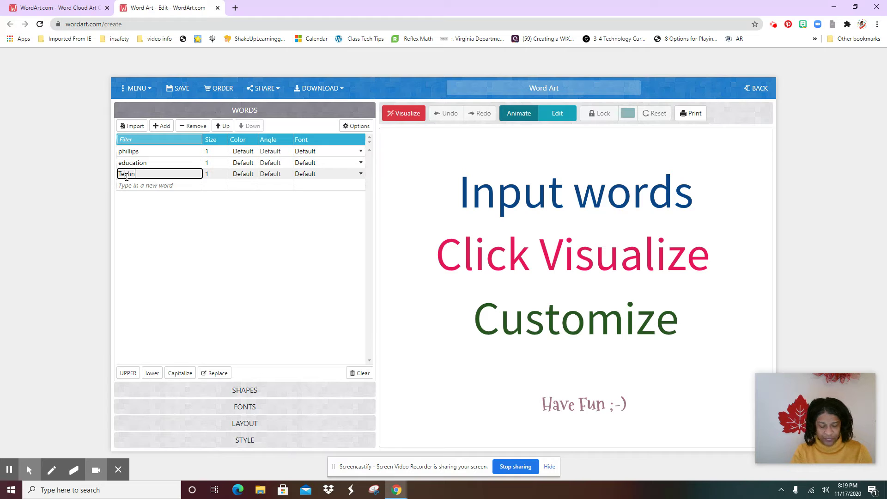
text(ology)
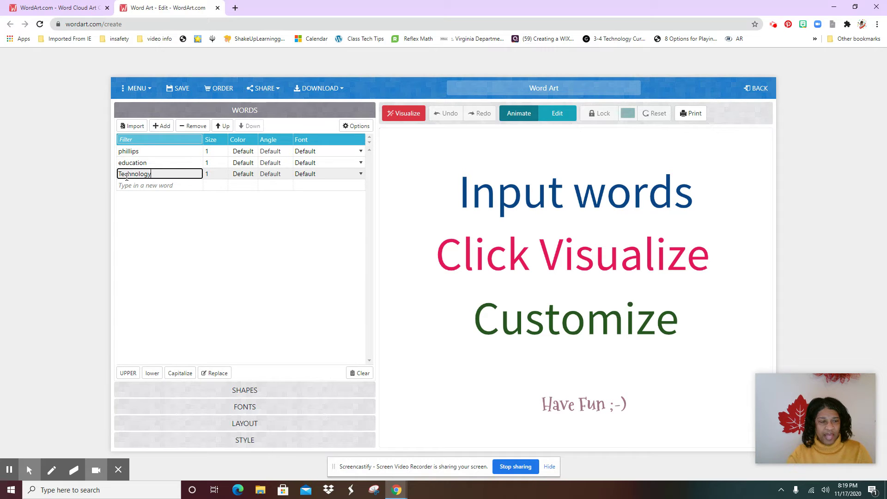
click(174, 185)
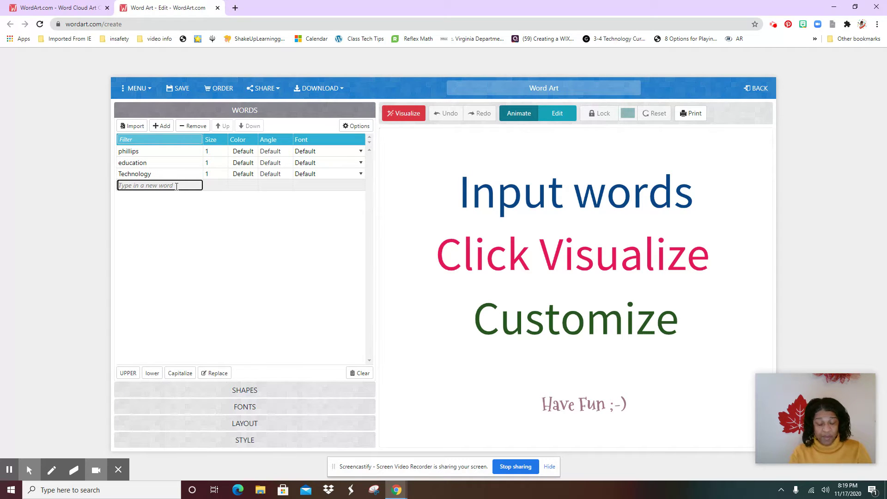
Add 'people smart' as a fourth word and show the shape choices
text(peopl)
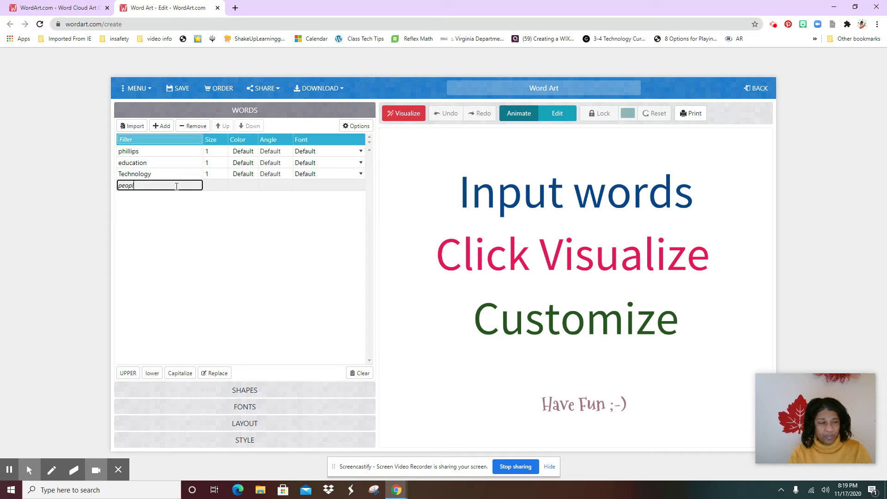
text(e)
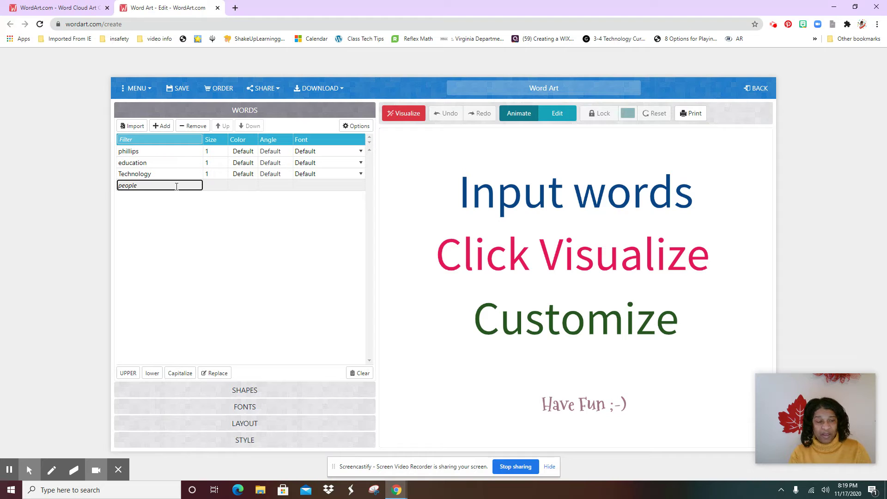
text(smart)
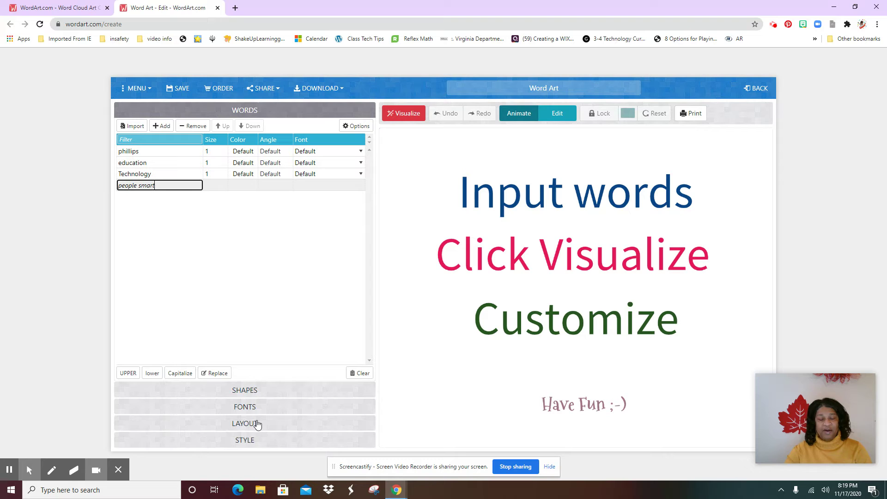
click(245, 391)
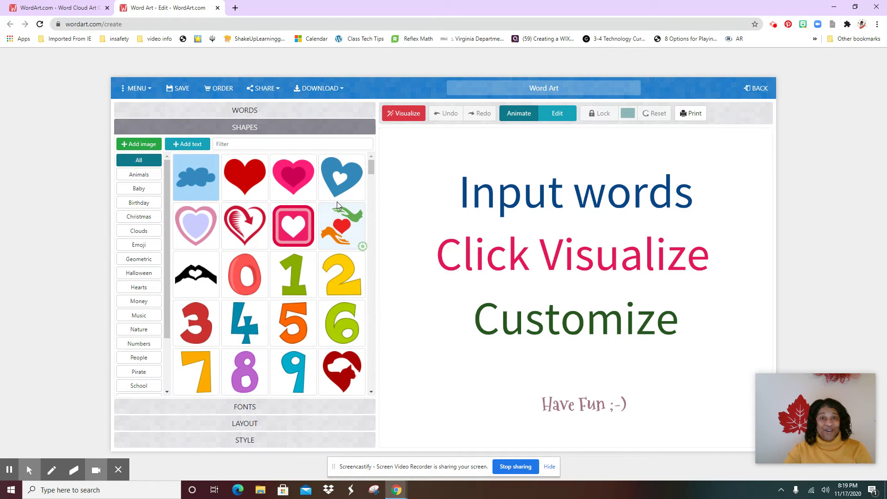
Pick the yellow butterfly from the Animals shapes as the cloud's shape
scroll(337, 203, down, 5)
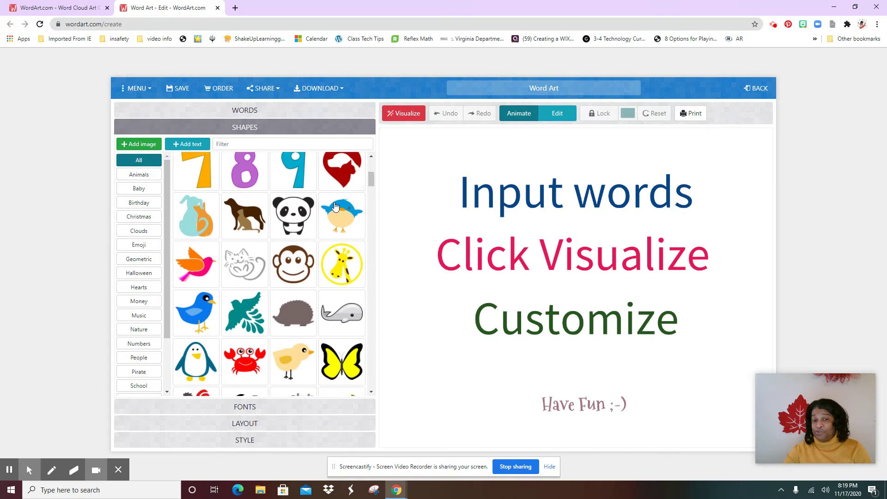
scroll(335, 206, down, 15)
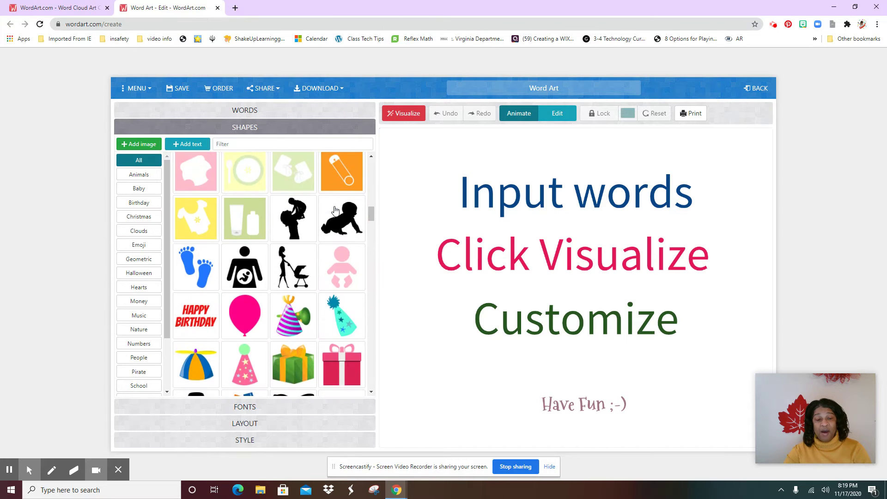
scroll(335, 210, down, 15)
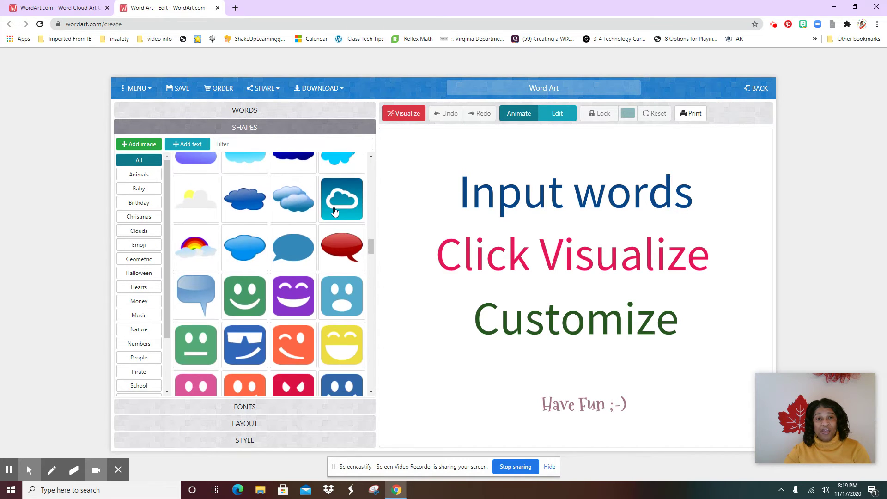
scroll(335, 213, down, 15)
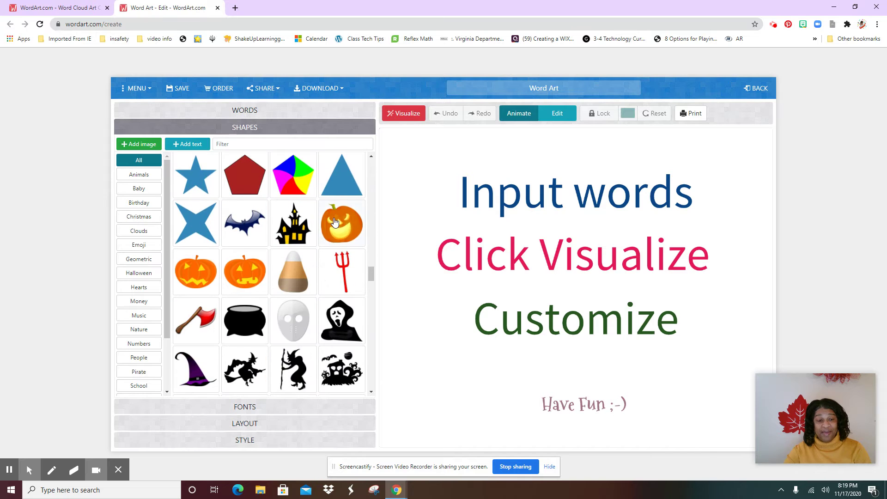
scroll(335, 223, down, 15)
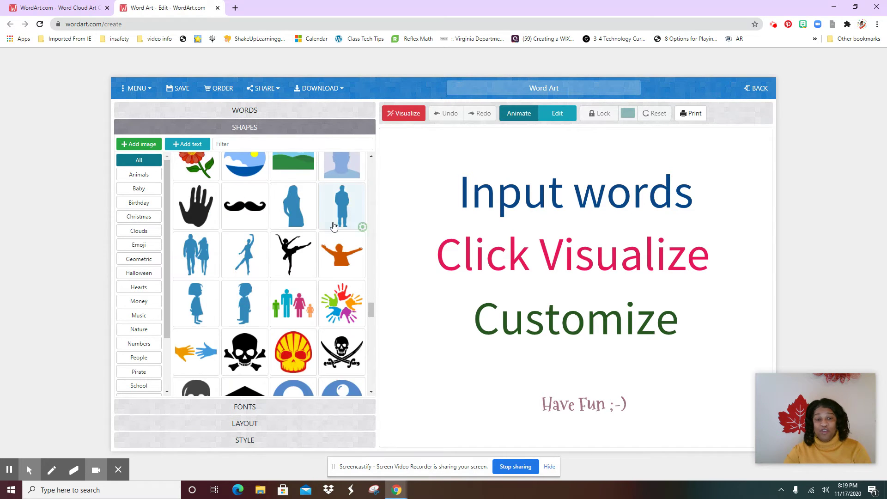
scroll(333, 225, down, 5)
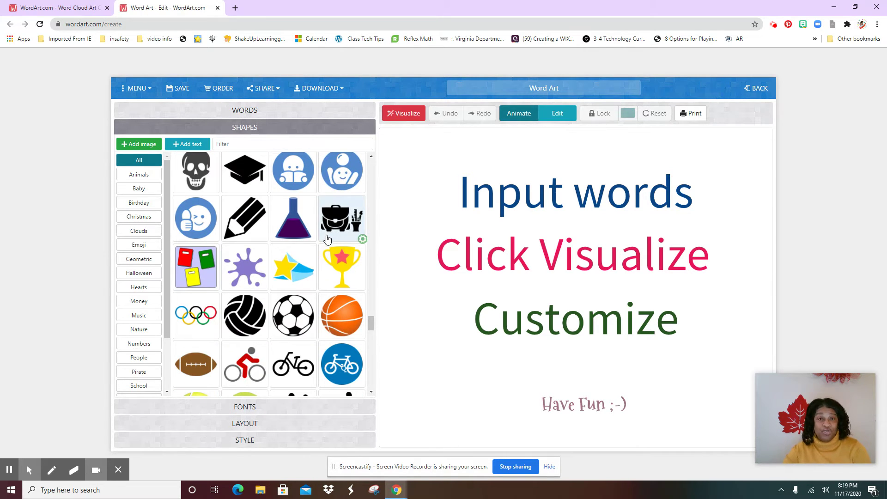
scroll(326, 238, down, 5)
scroll(326, 242, up, 6)
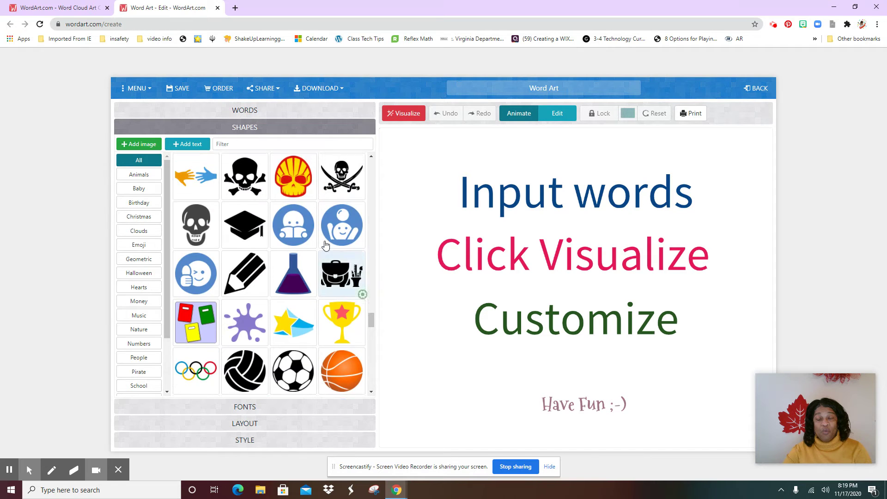
scroll(326, 245, up, 20)
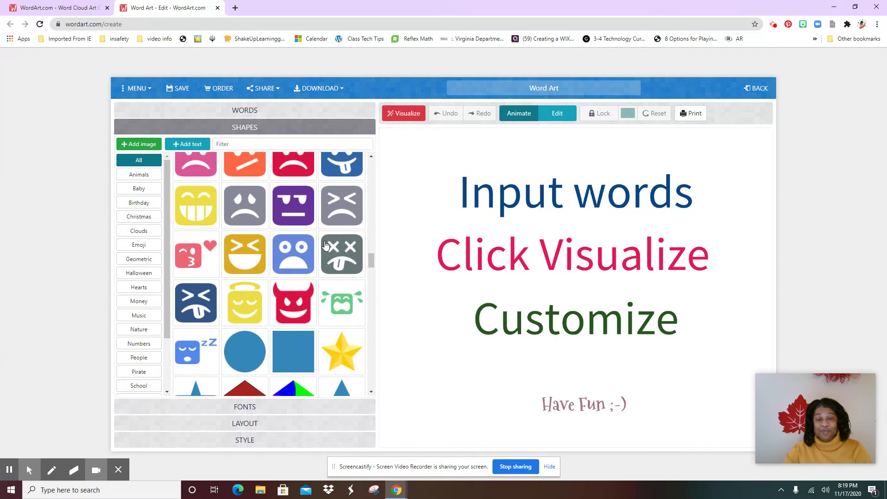
scroll(326, 245, up, 3)
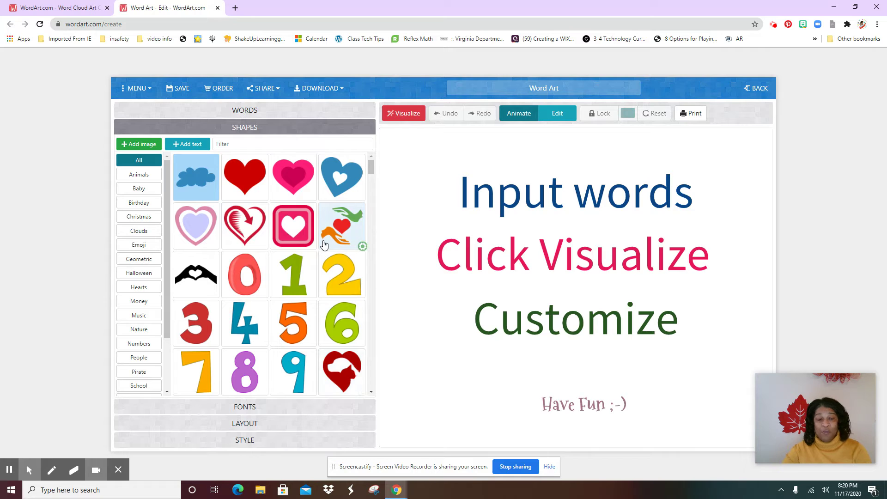
scroll(324, 245, down, 6)
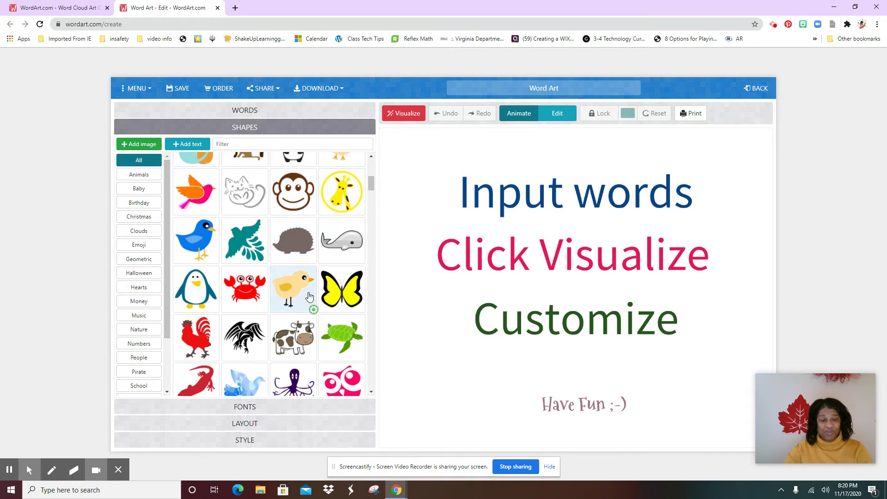
click(340, 293)
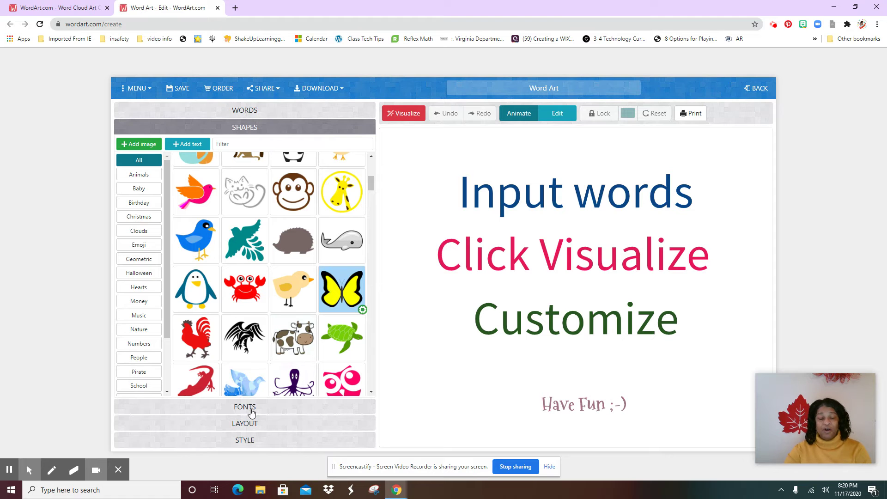
click(250, 409)
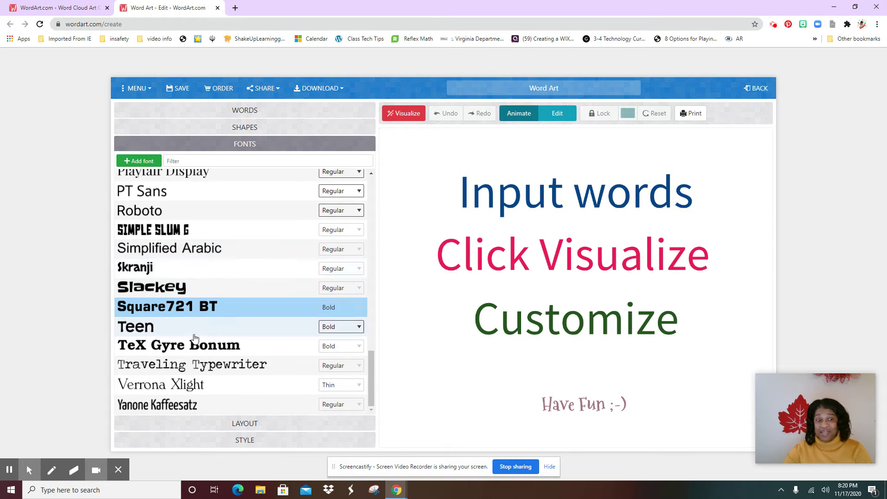
Set the word cloud's font to Griffy
scroll(228, 319, up, 10)
scroll(217, 350, up, 5)
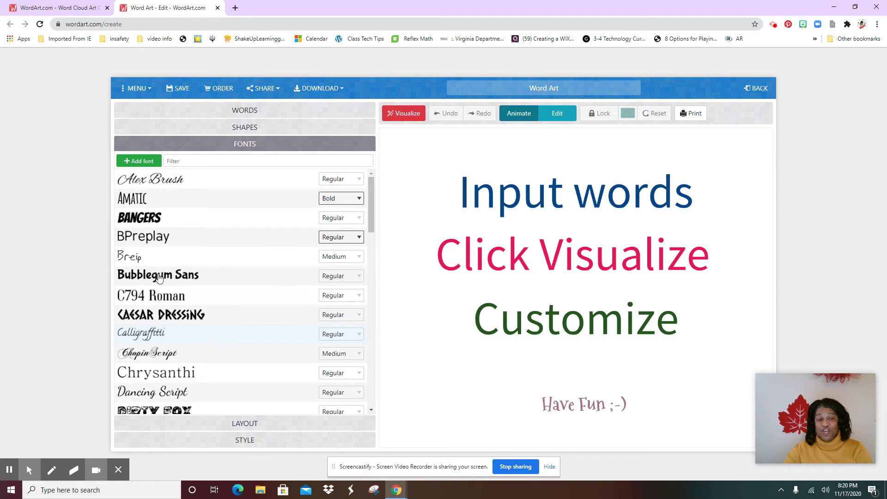
scroll(198, 261, down, 5)
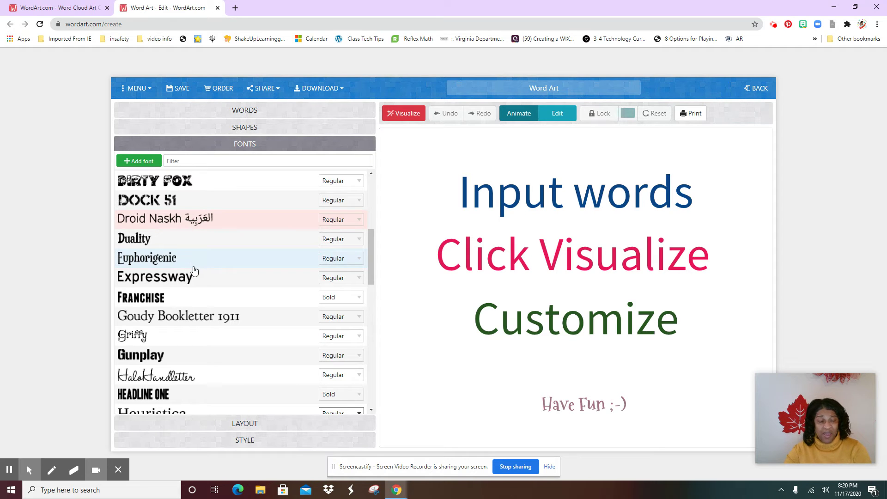
click(133, 342)
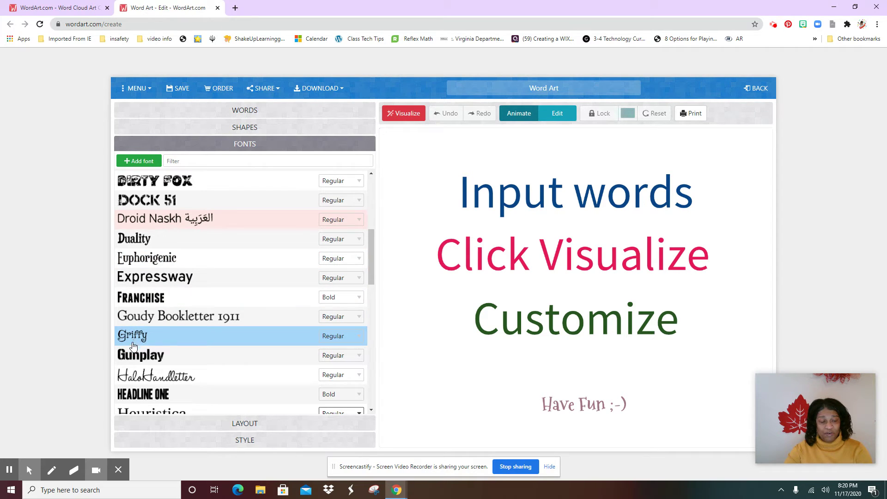
click(246, 426)
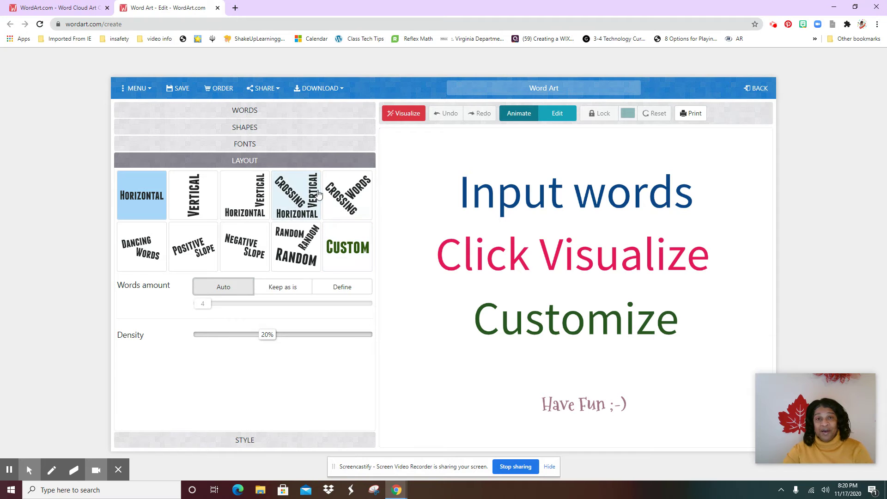
Arrange the words in the Random layout
click(289, 243)
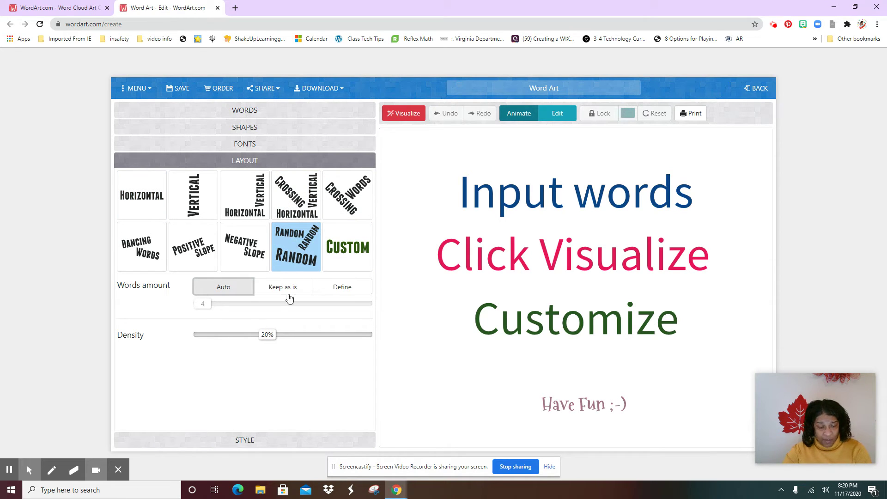
click(255, 438)
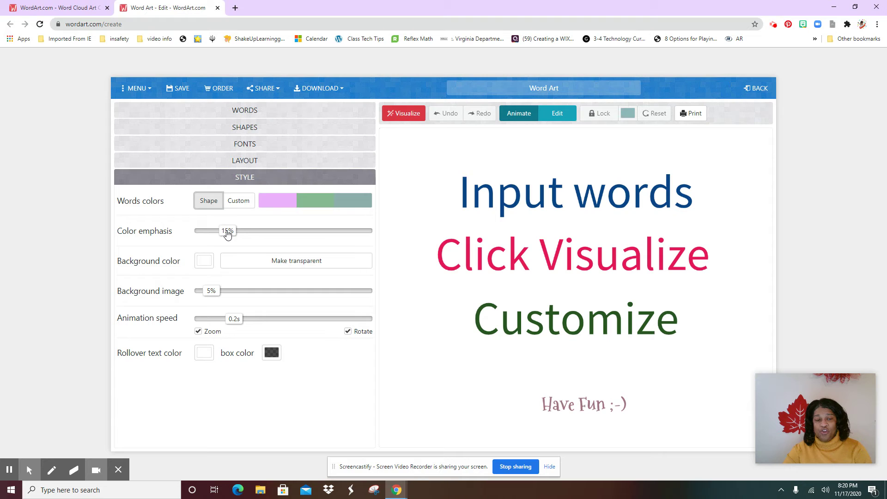
Set color emphasis to 26%, background image to 18%, and rollover text color to purple
drag(228, 233, 247, 244)
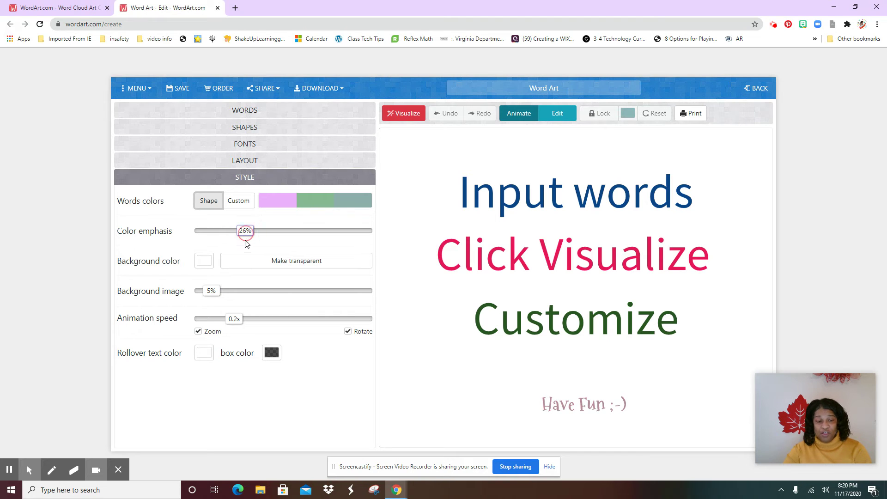
drag(211, 296, 249, 320)
click(204, 354)
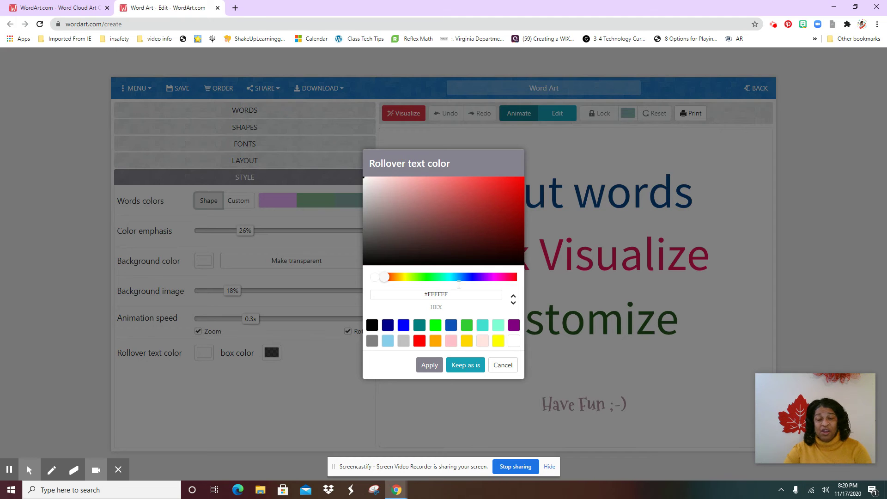
click(435, 206)
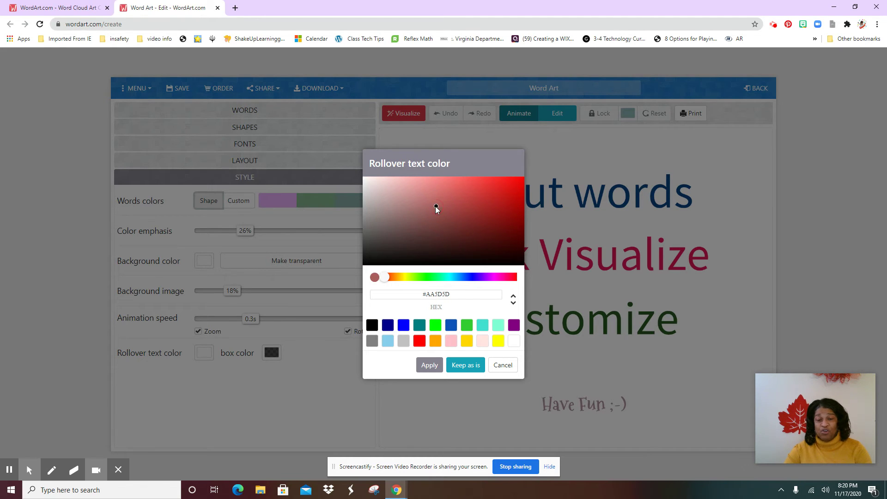
drag(398, 196, 391, 195)
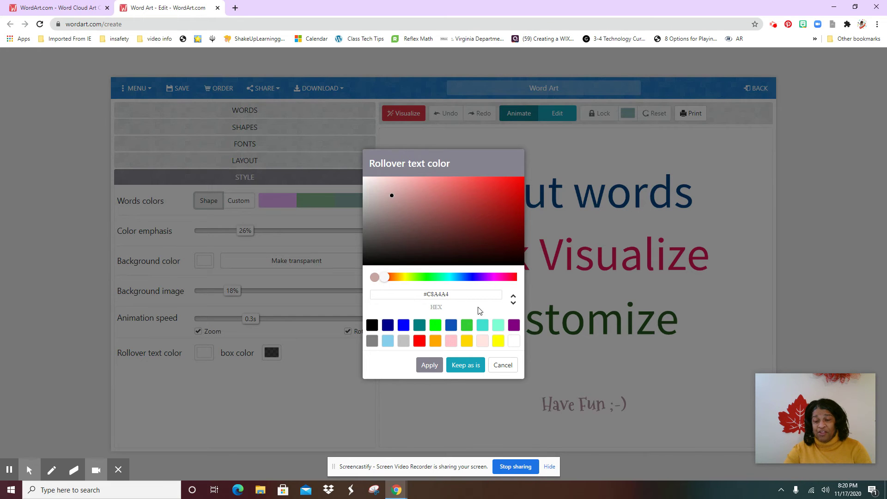
click(514, 326)
click(429, 365)
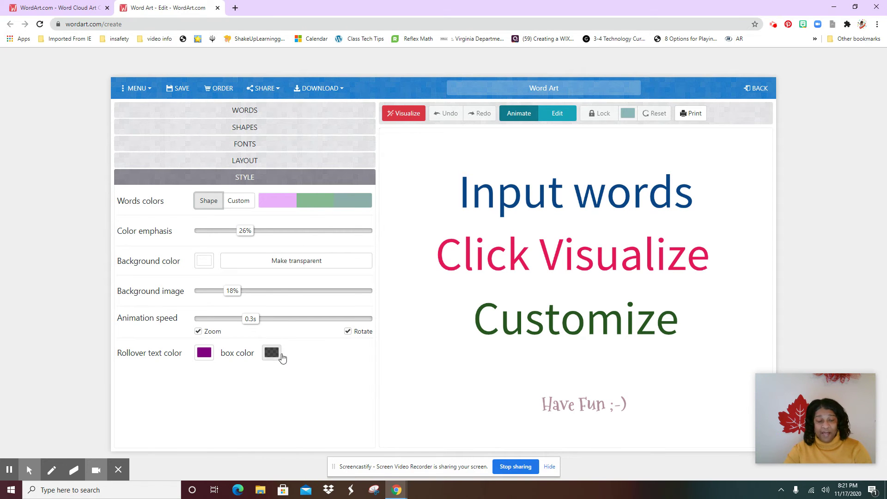
Set the rollover box color to a semi-transparent pink and apply it
click(272, 354)
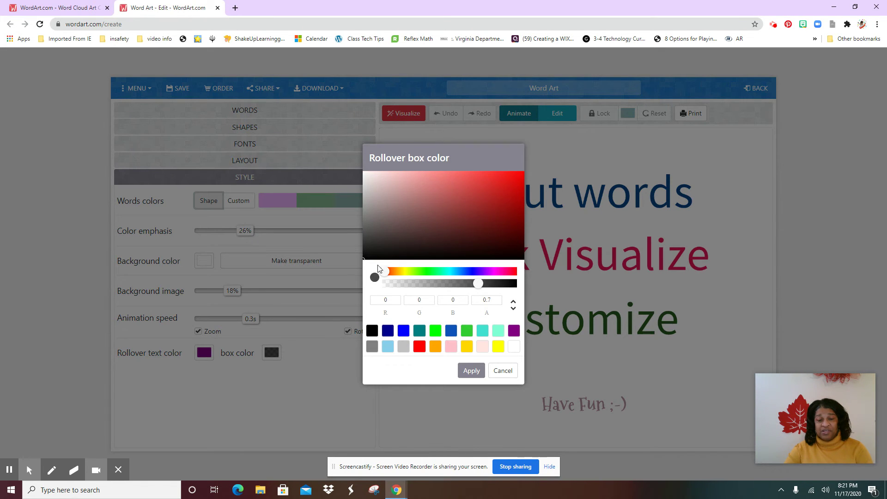
click(403, 197)
click(482, 185)
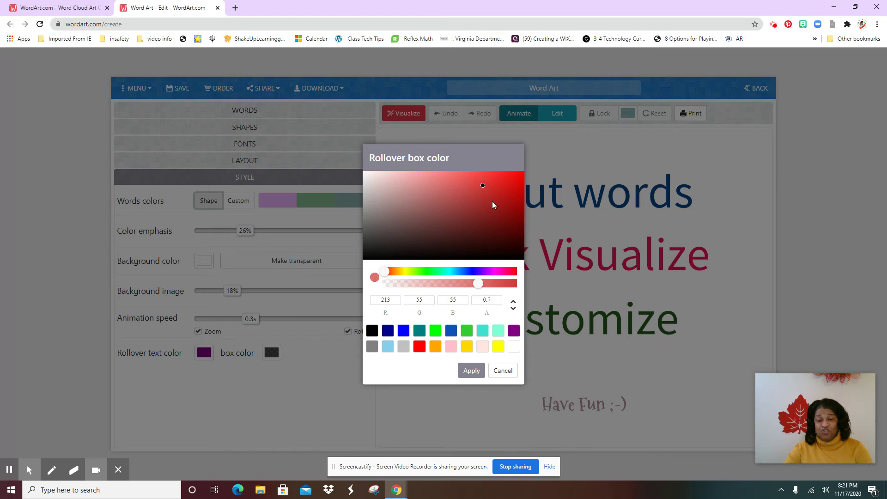
click(498, 272)
click(467, 371)
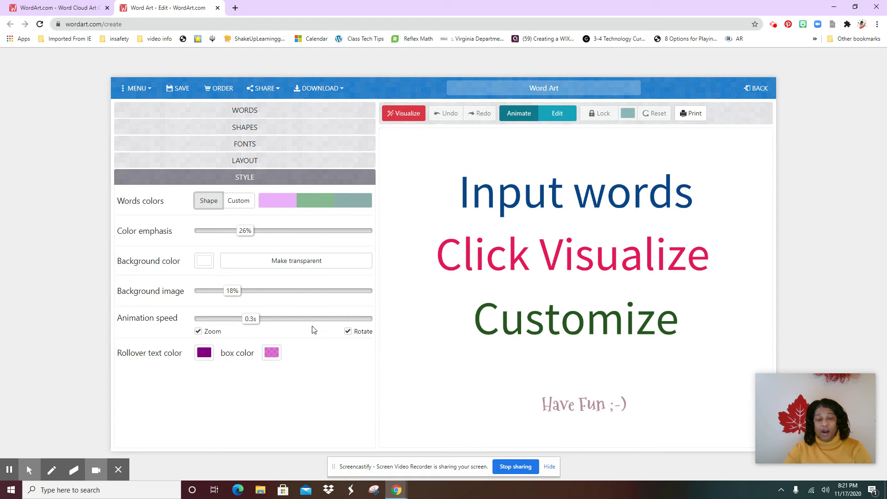
Render the word cloud in the butterfly shape with Visualize
click(411, 114)
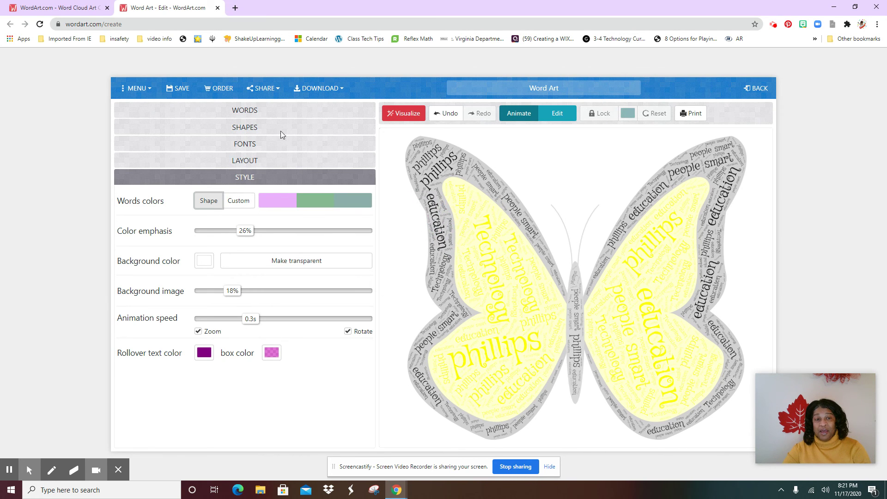
Download the word cloud as a Standard PNG, saving Word Art (1).png into Pictures
click(336, 91)
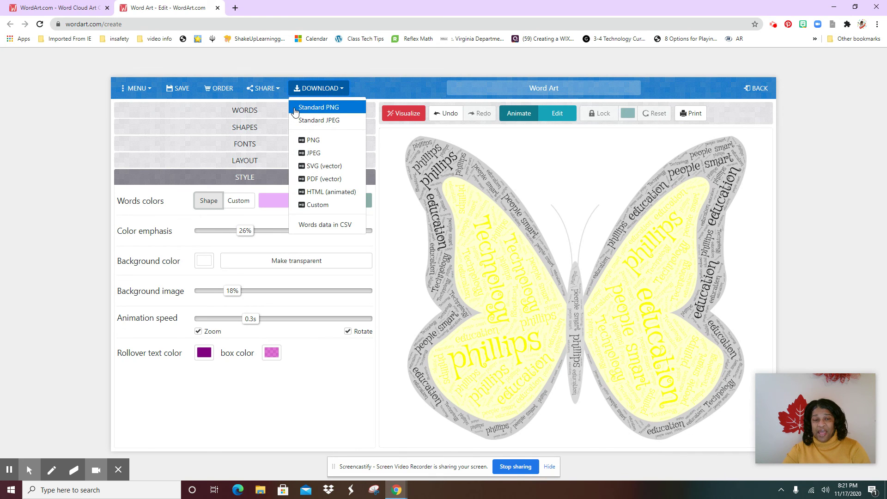
click(328, 109)
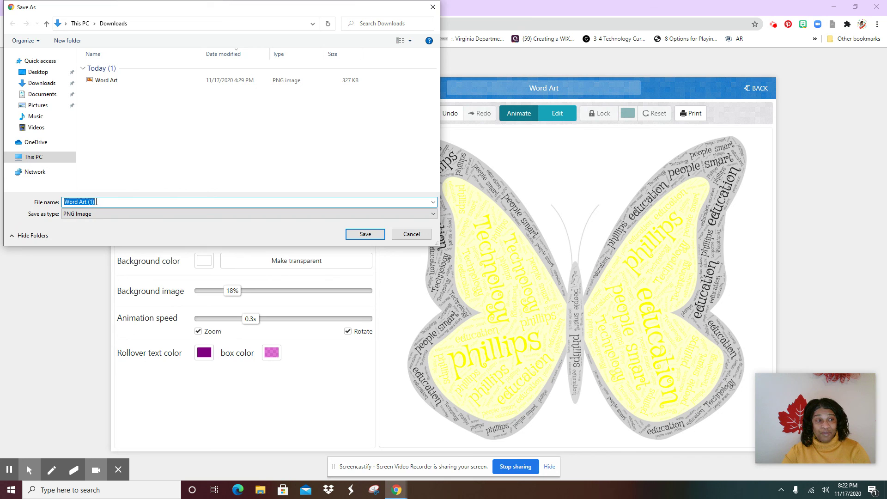
click(38, 105)
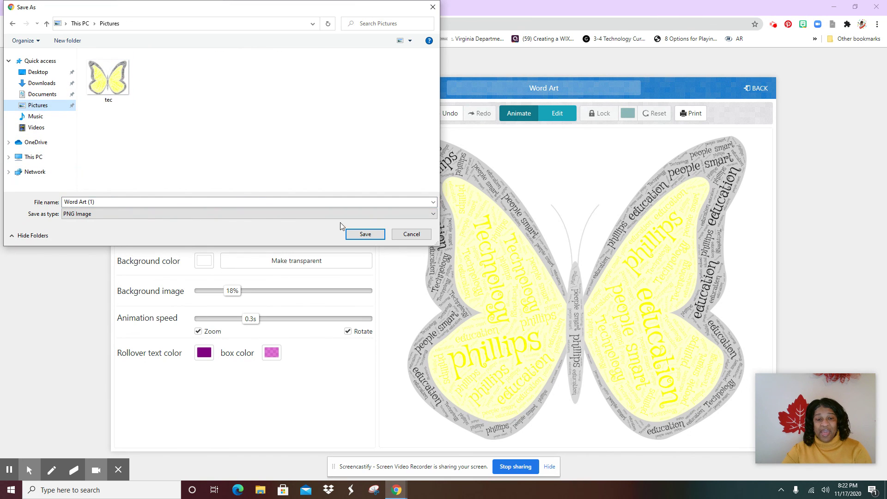
click(365, 234)
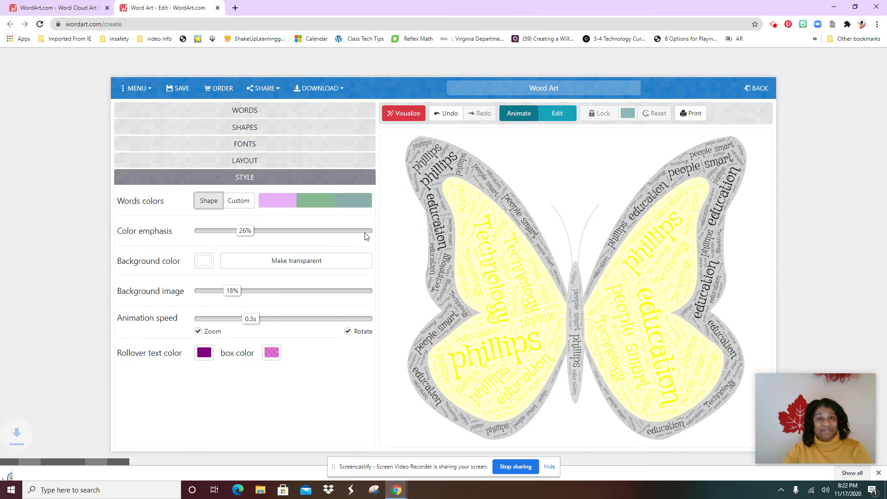
scroll(353, 152, down, 1)
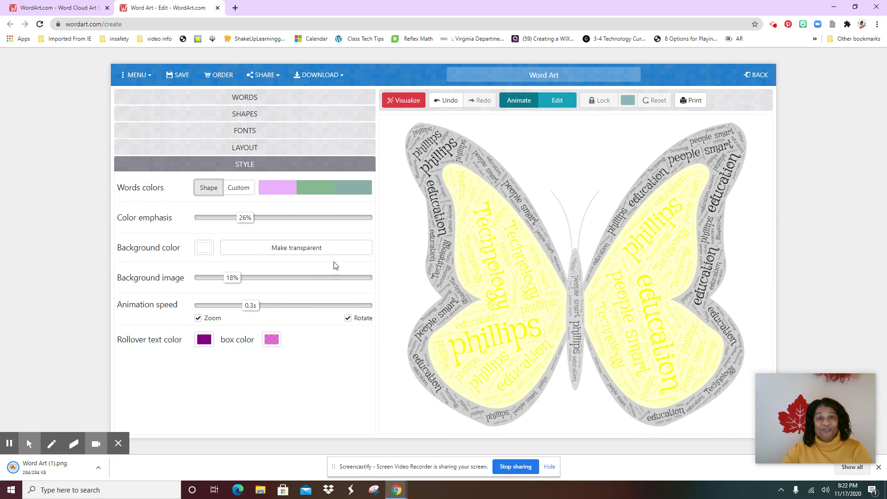